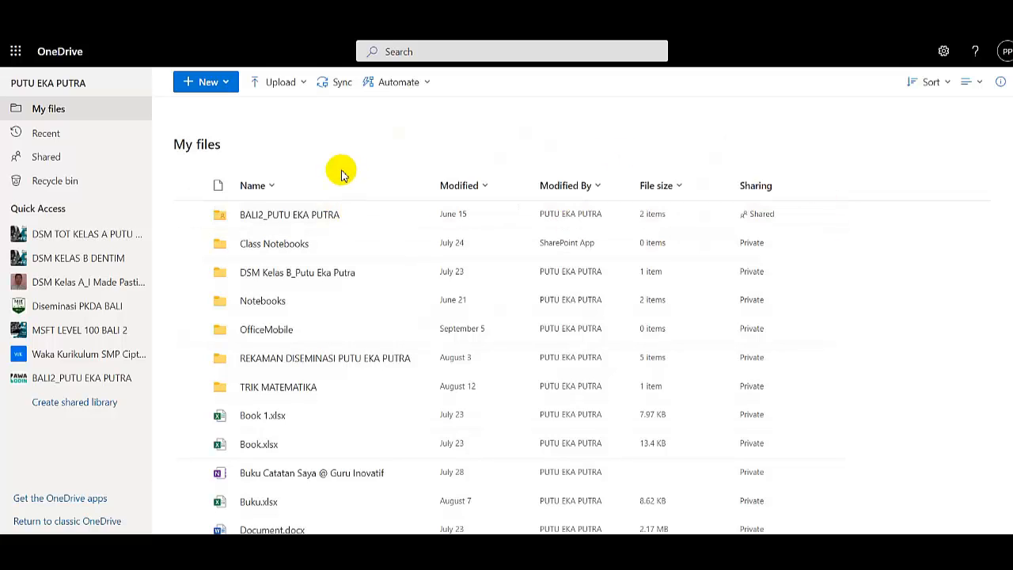
Create a folder named "Folder Pengumpulan Tugas" in My files.
{"action": "left_click", "coordinate": [230, 82]}
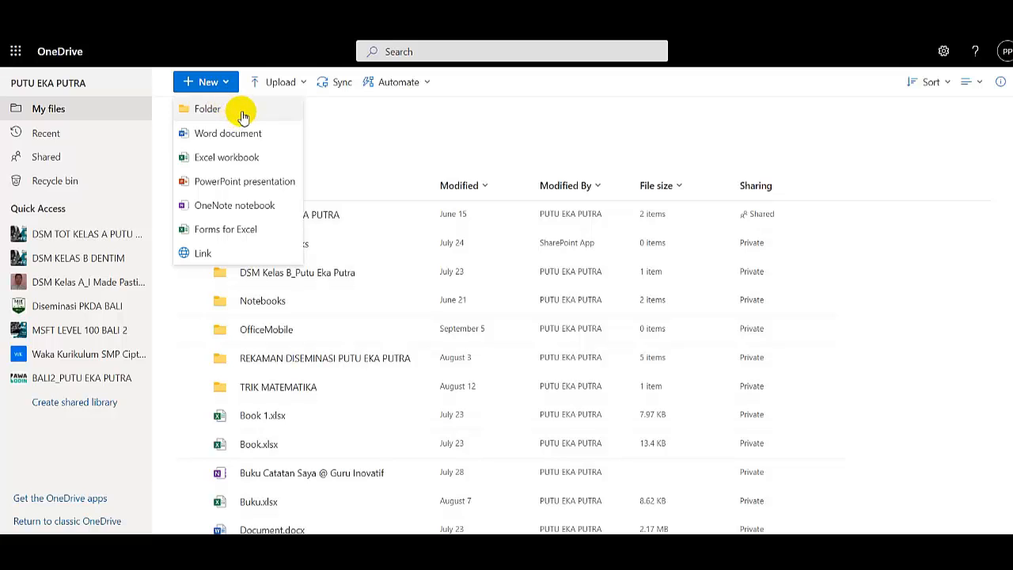
{"action": "left_click", "coordinate": [396, 131]}
{"action": "left_click", "coordinate": [228, 89]}
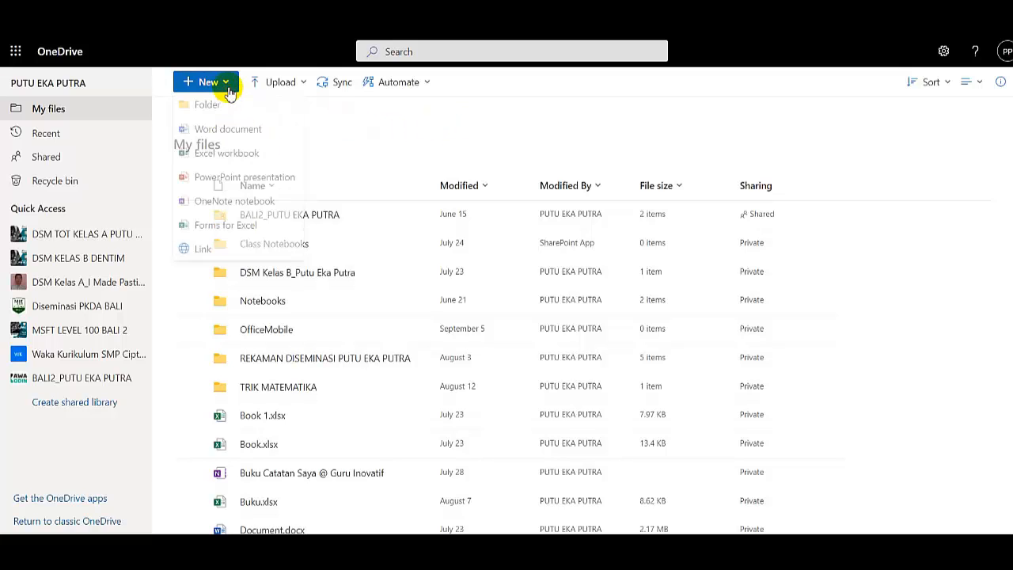
{"action": "left_click", "coordinate": [236, 113]}
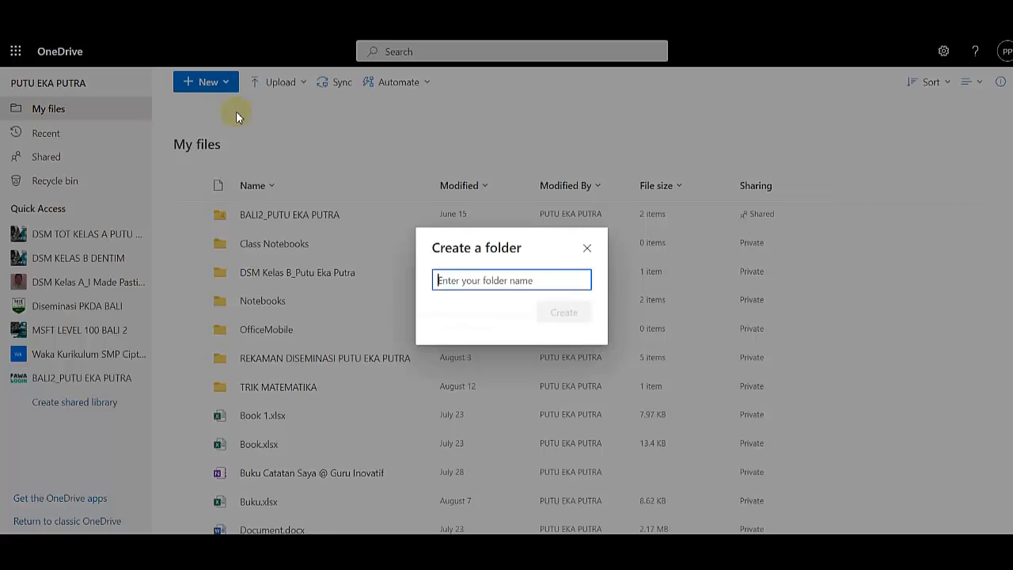
{"action": "left_click", "coordinate": [549, 282]}
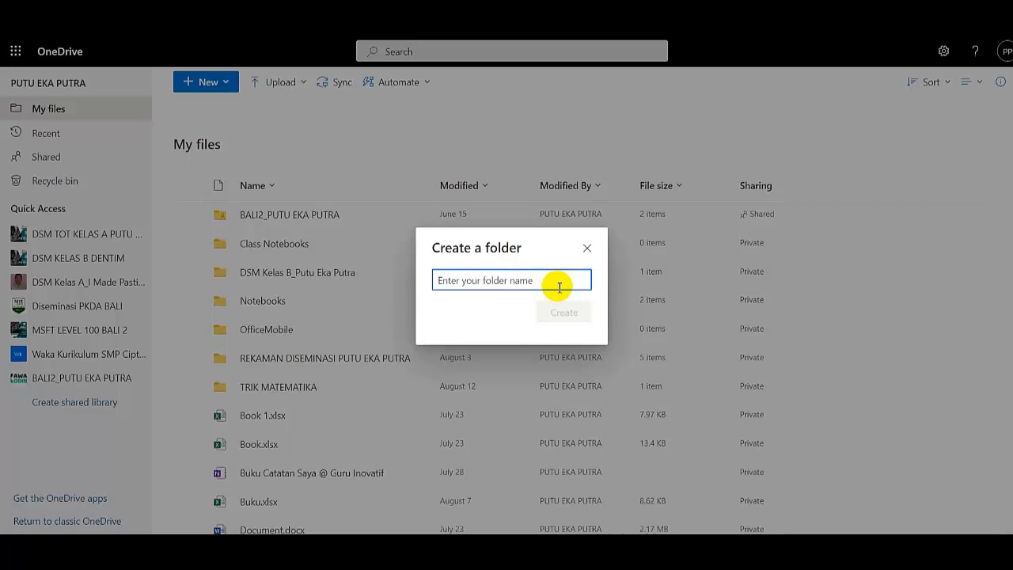
{"action": "type", "text": "Folder "}
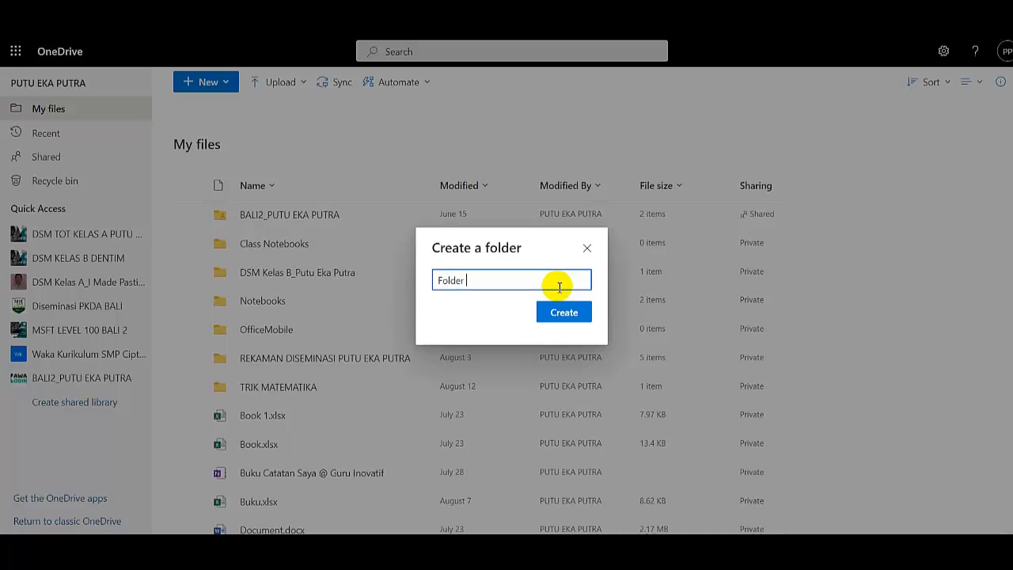
{"action": "type", "text": "Pengumpulan Tugas"}
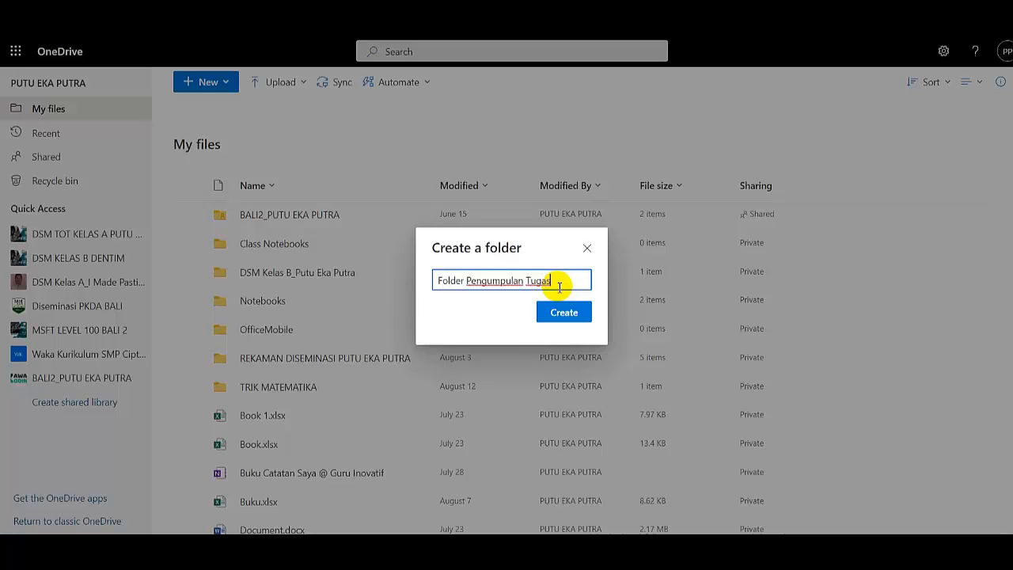
{"action": "left_click", "coordinate": [562, 311]}
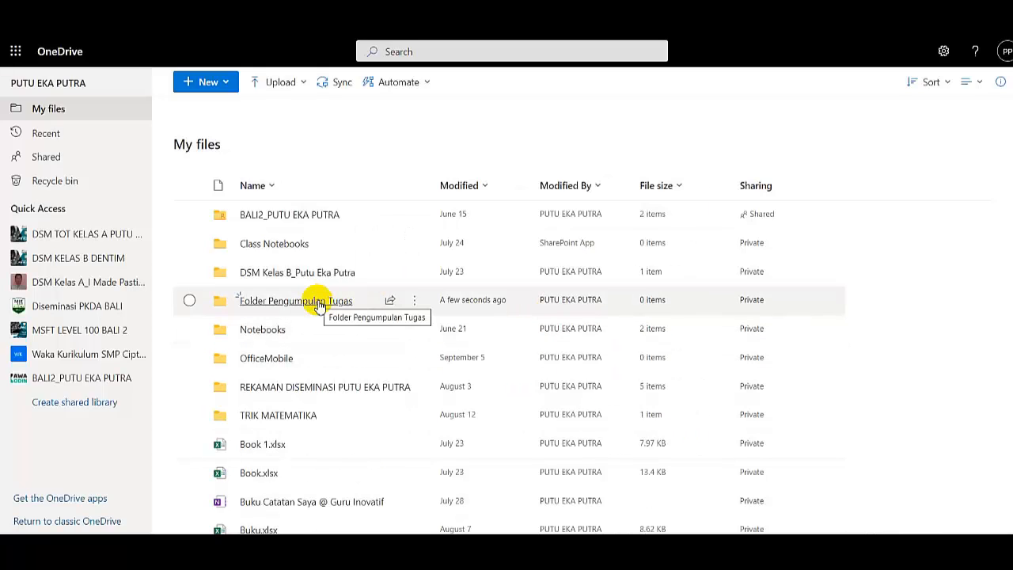
Open Folder Pengumpulan Tugas and create a subfolder named "Orang Ke 1" inside it.
{"action": "left_click", "coordinate": [319, 303]}
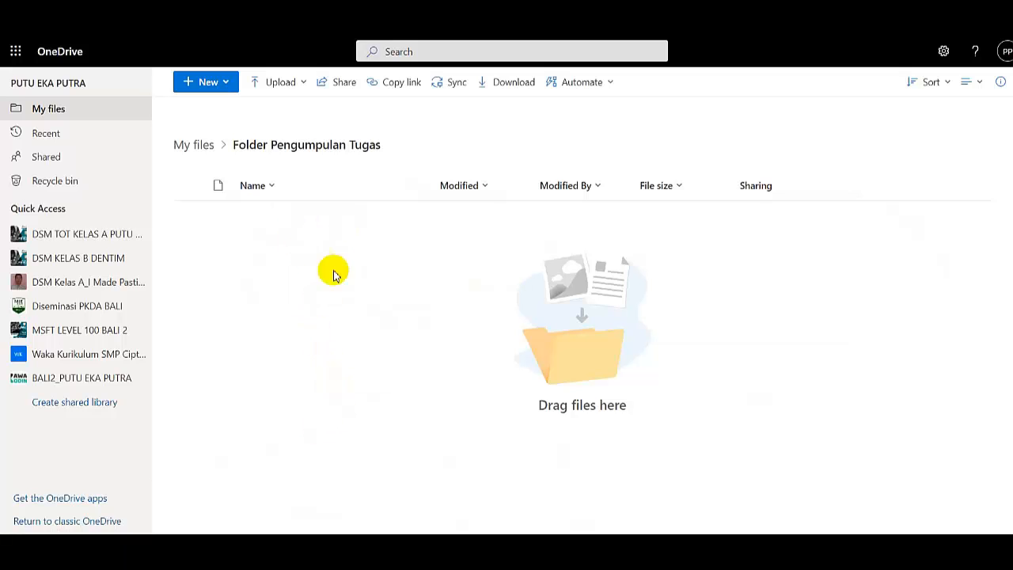
{"action": "left_click", "coordinate": [225, 82]}
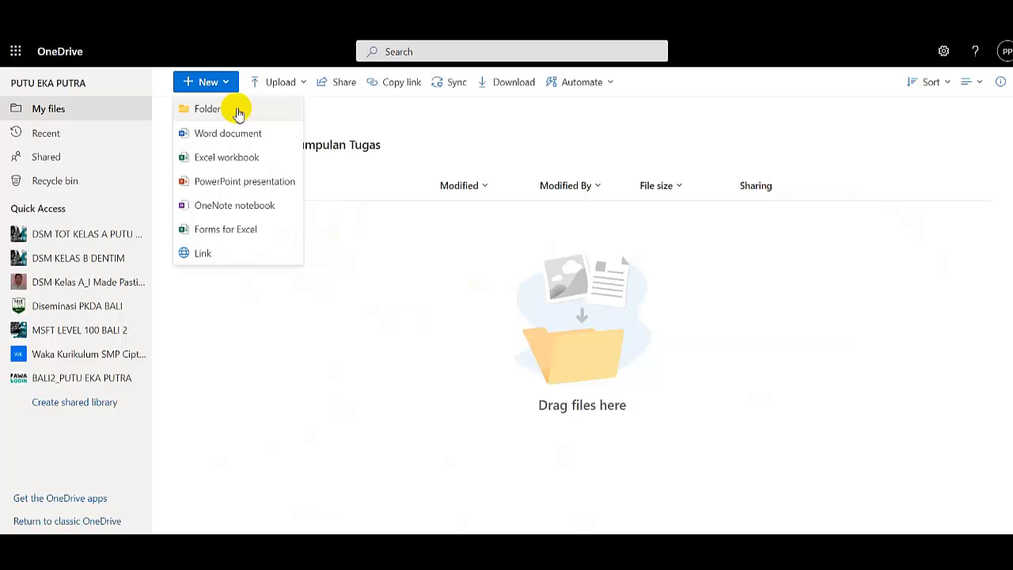
{"action": "left_click", "coordinate": [237, 114]}
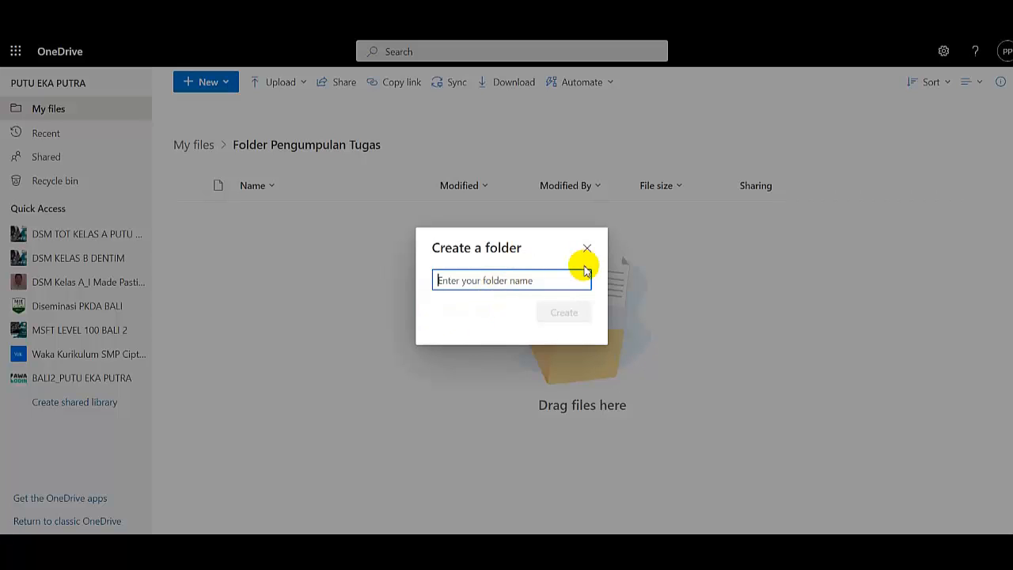
{"action": "type", "text": "Orang "}
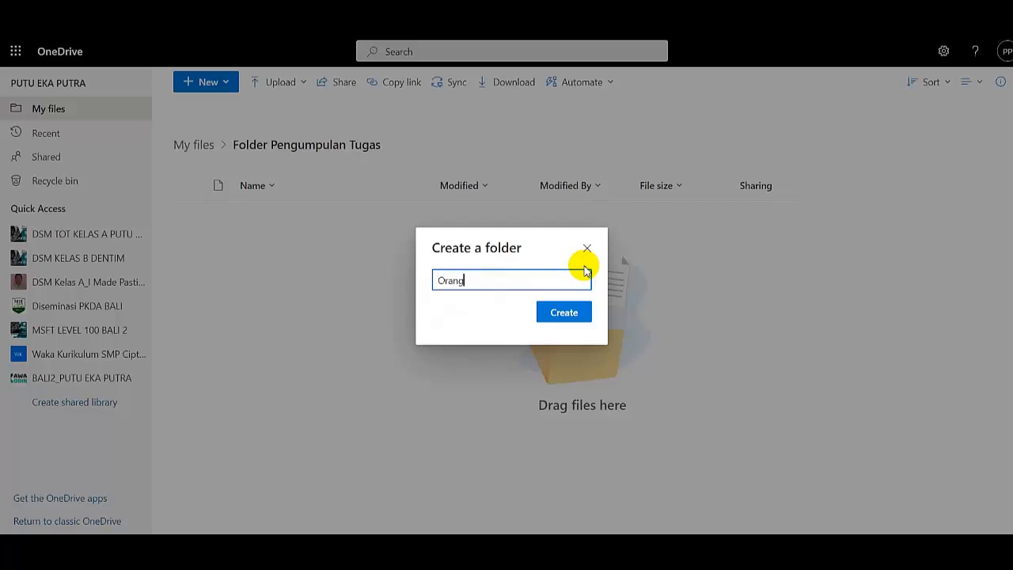
{"action": "type", "text": "Ke 1"}
{"action": "left_click", "coordinate": [564, 312]}
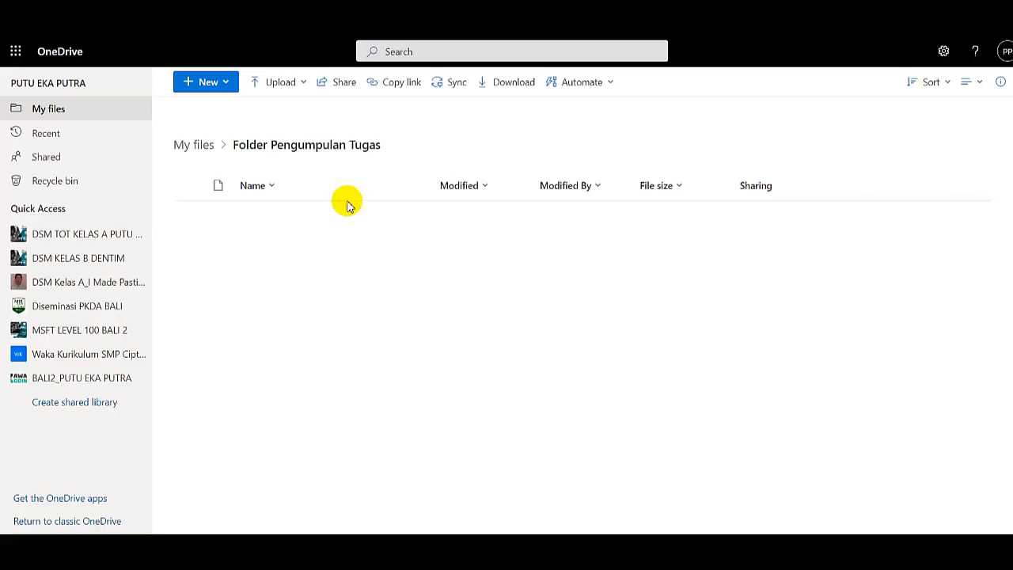
Create a second subfolder named "Orang Ke 2" in Folder Pengumpulan Tugas.
{"action": "left_click", "coordinate": [226, 82]}
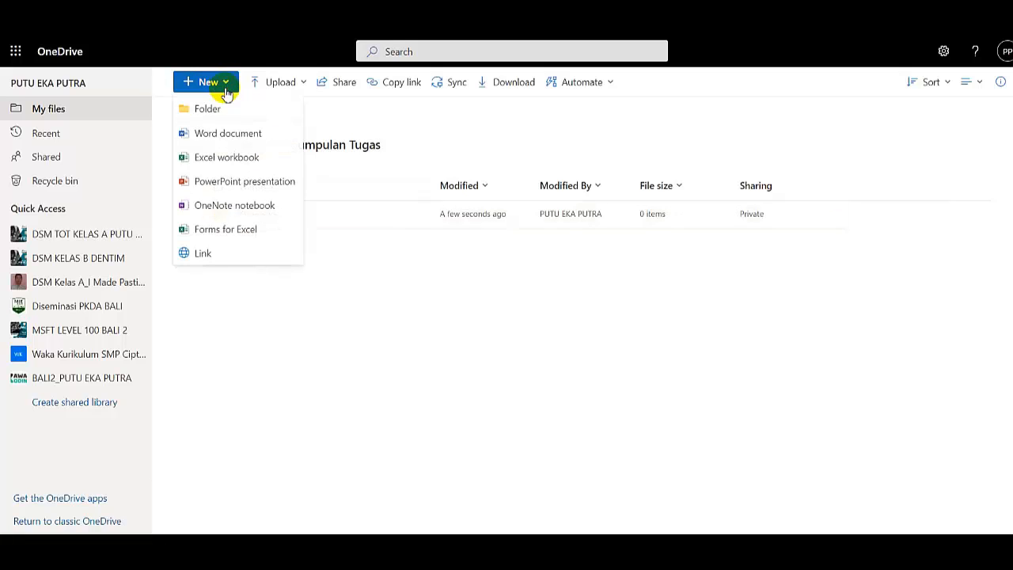
{"action": "left_click", "coordinate": [226, 111]}
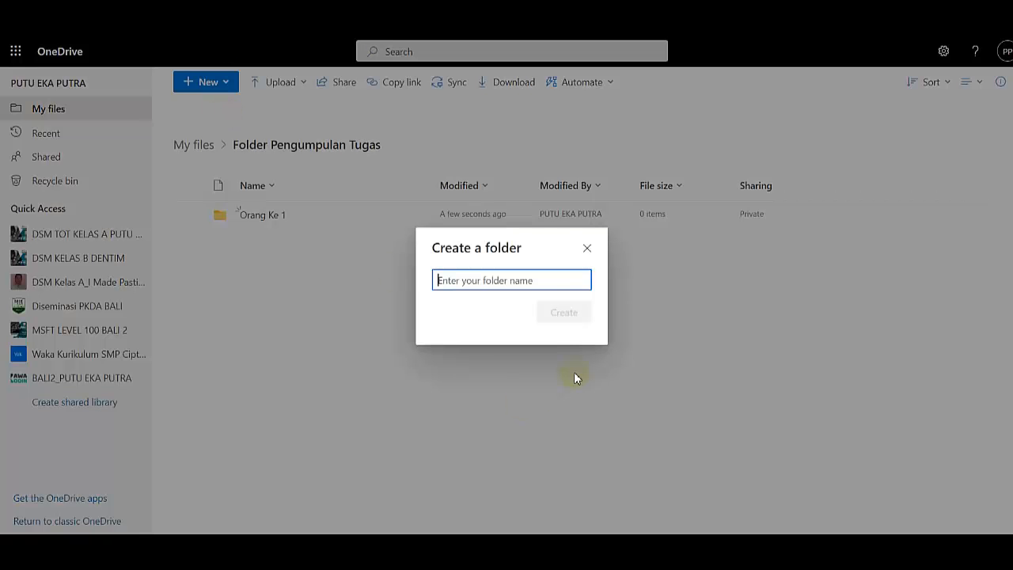
{"action": "type", "text": "Orang "}
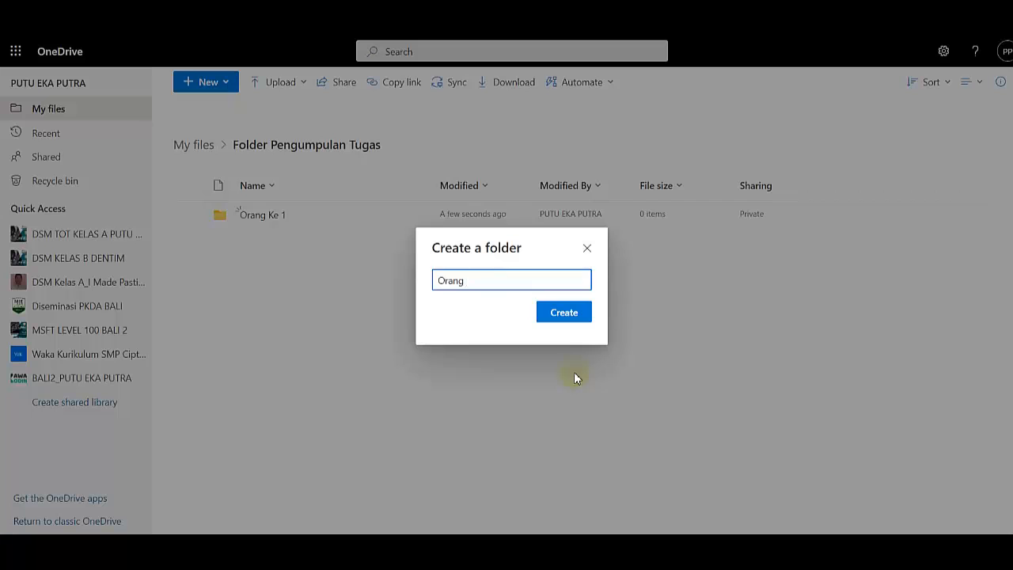
{"action": "type", "text": "Ke 2"}
{"action": "left_click", "coordinate": [566, 317]}
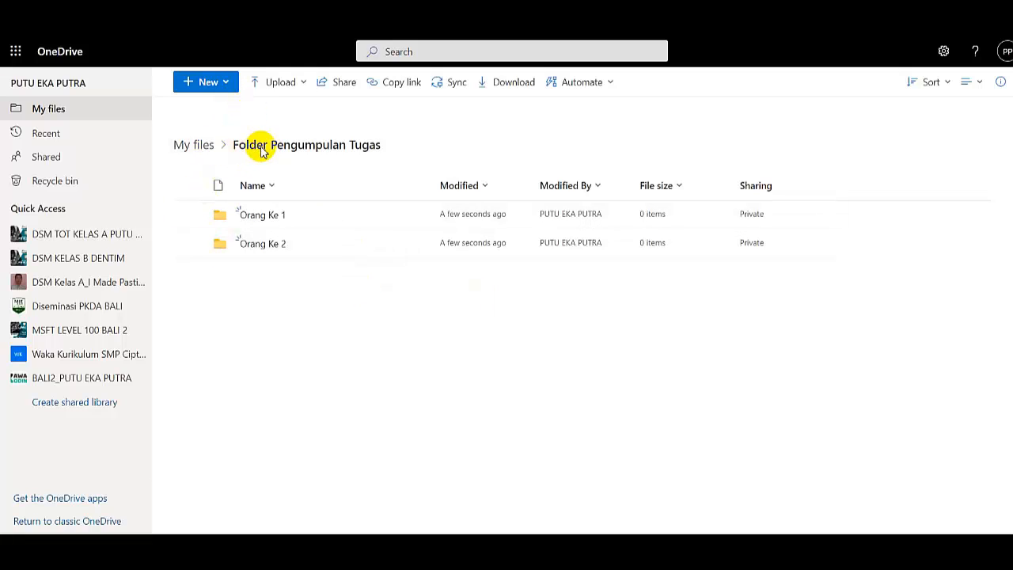
Return to My files and set the sharing link of Folder Pengumpulan Tugas to Anyone with the link, with editing allowed.
{"action": "left_click", "coordinate": [201, 147]}
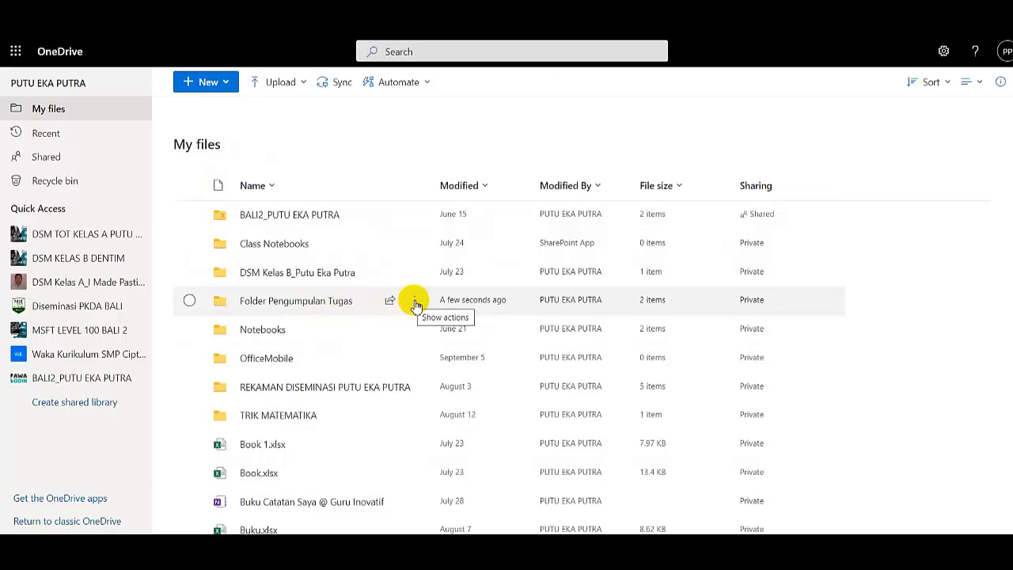
{"action": "left_click", "coordinate": [415, 303]}
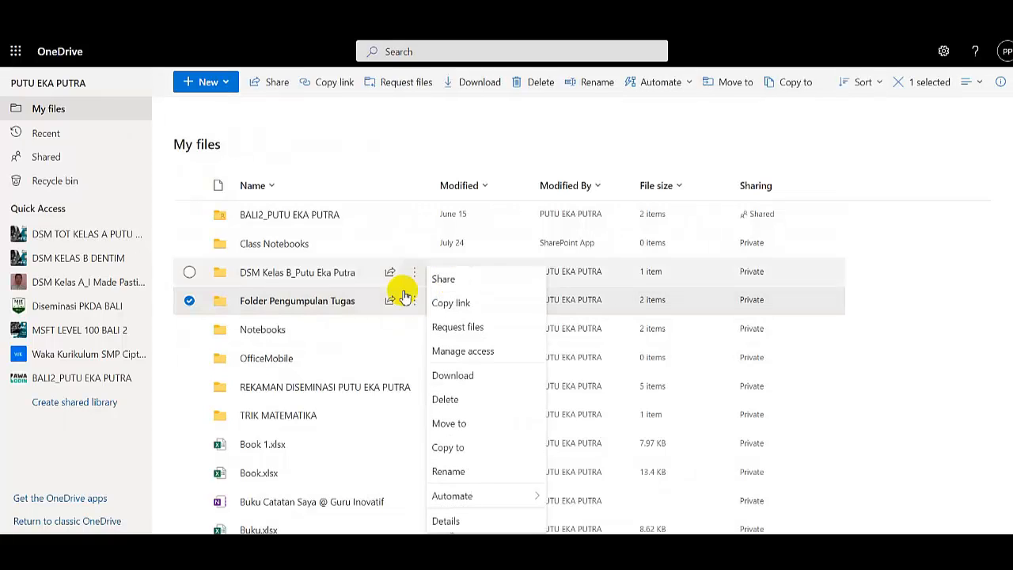
{"action": "left_click", "coordinate": [443, 279]}
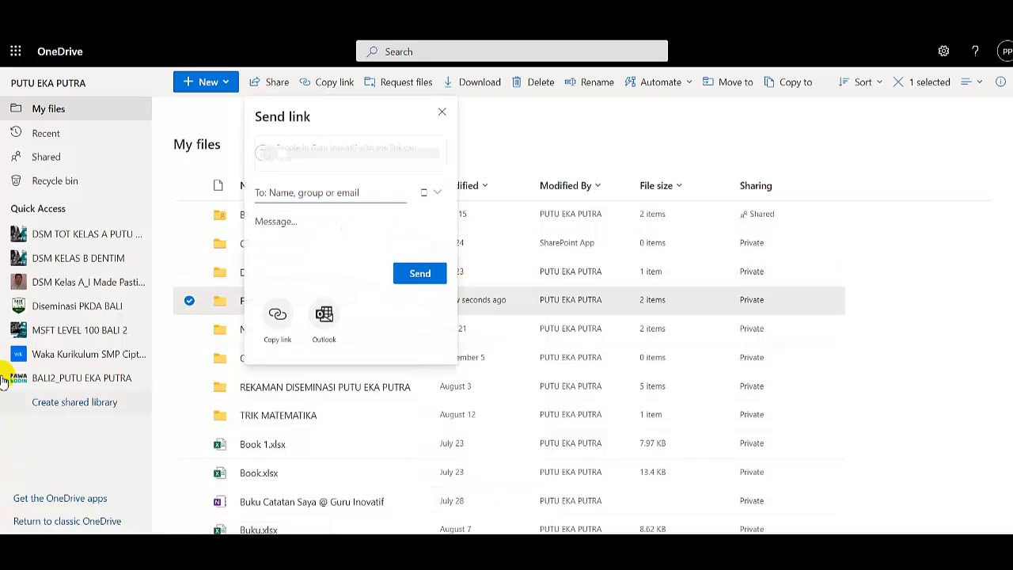
{"action": "left_click", "coordinate": [291, 152]}
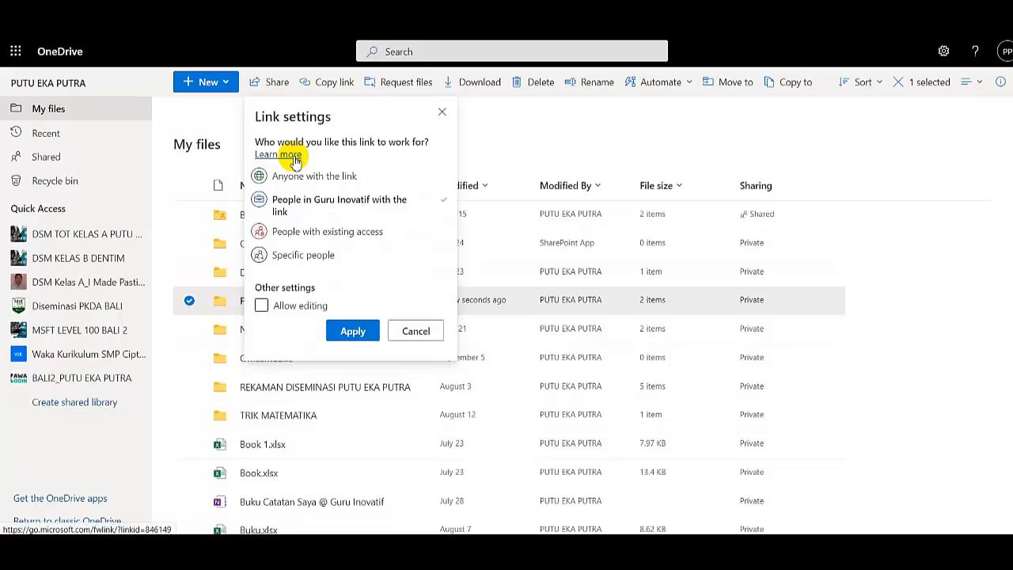
{"action": "left_click", "coordinate": [333, 172]}
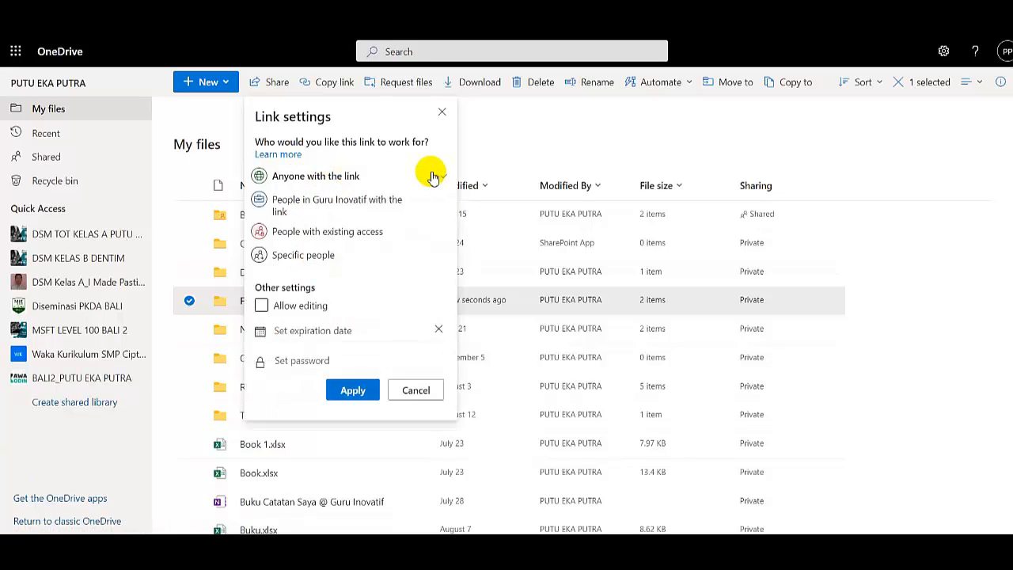
{"action": "left_click", "coordinate": [263, 308]}
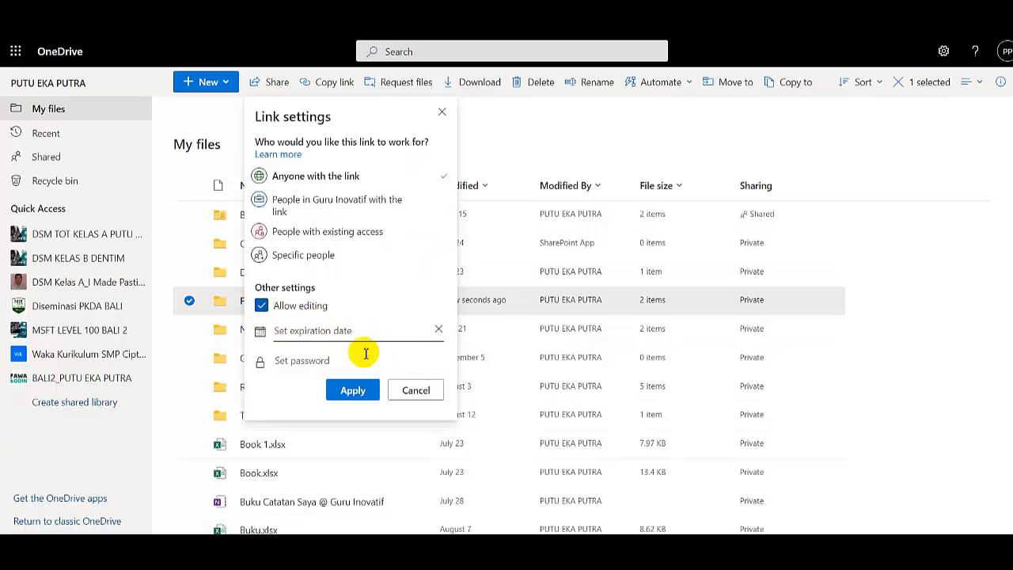
{"action": "left_click", "coordinate": [353, 391]}
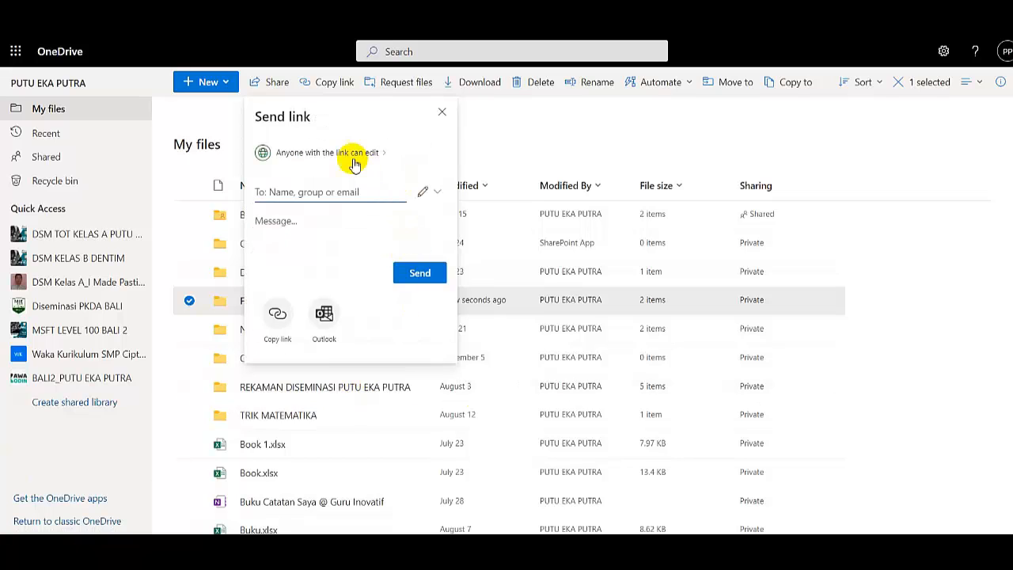
Copy the folder's sharing link, switch to WhatsApp and send it as a message in the family group chat.
{"action": "left_click", "coordinate": [276, 315]}
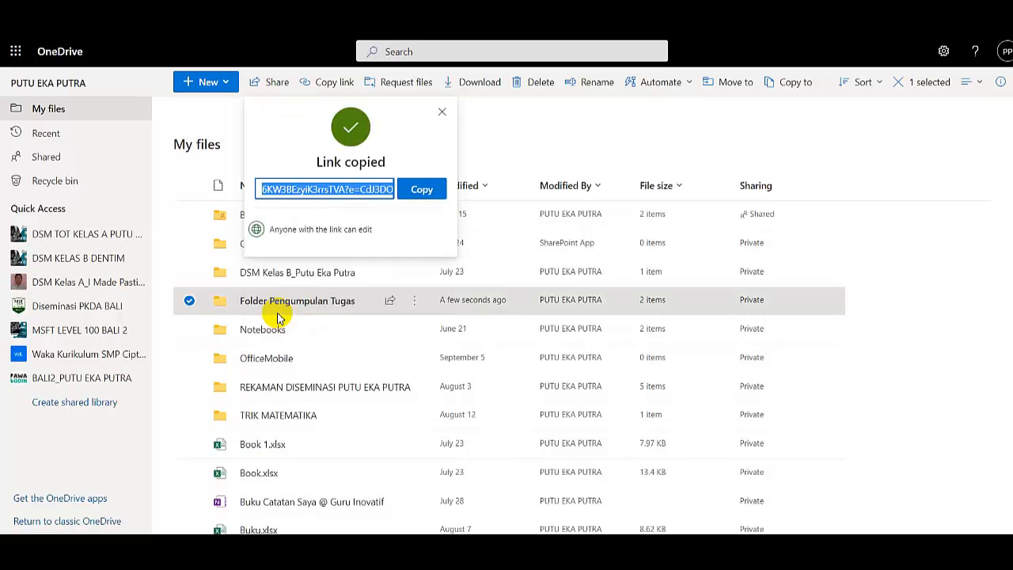
{"action": "left_click", "coordinate": [427, 190]}
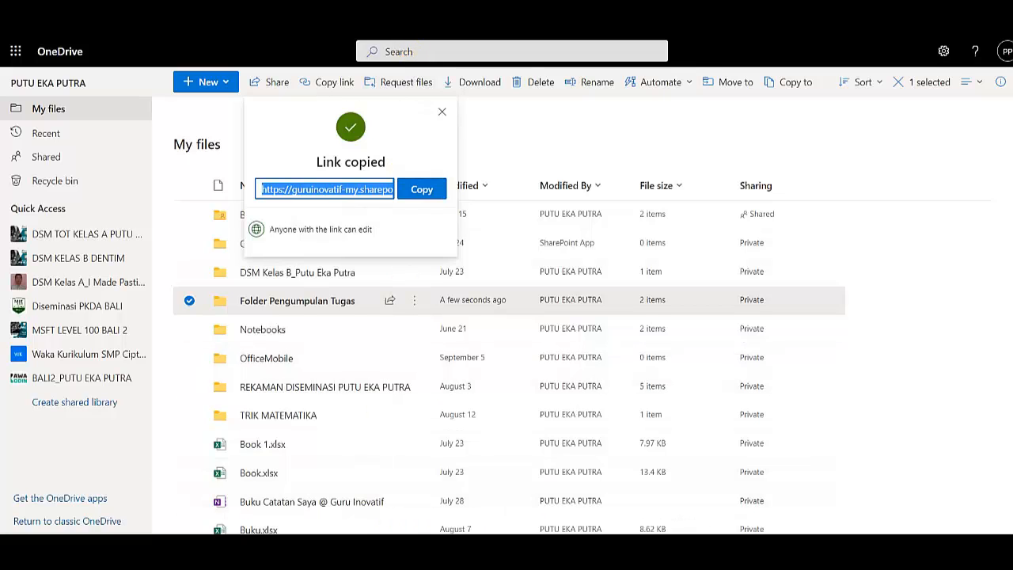
{"action": "mouse_move", "coordinate": [344, 549]}
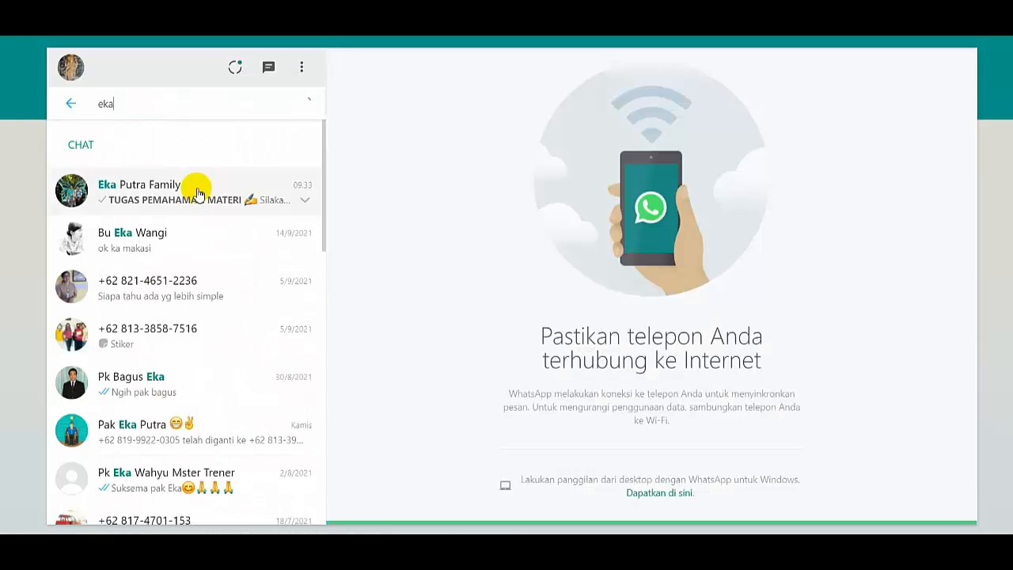
{"action": "left_click", "coordinate": [199, 188]}
{"action": "right_click", "coordinate": [504, 502]}
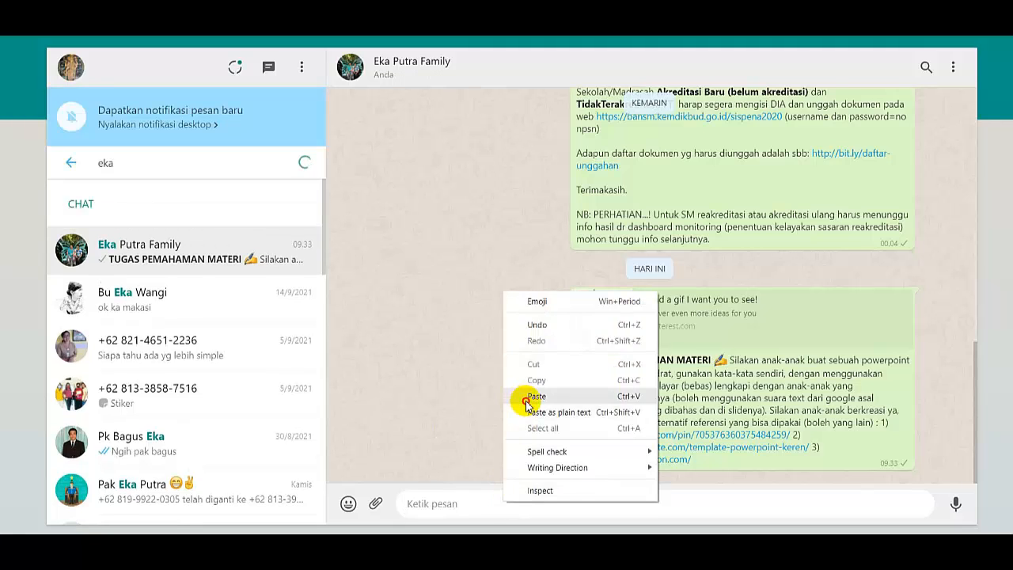
{"action": "left_click", "coordinate": [525, 395]}
{"action": "key", "text": "Return"}
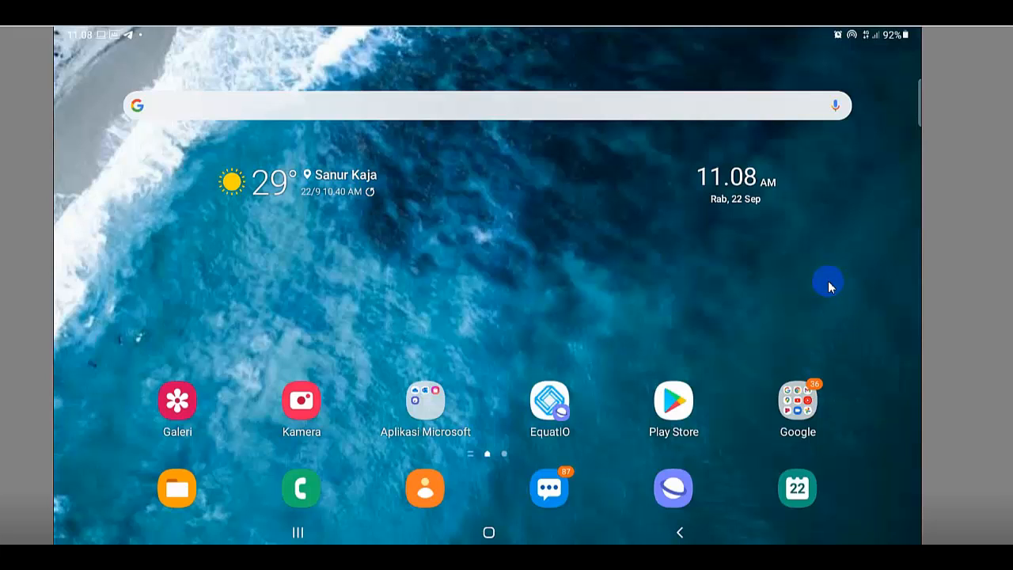
On the tablet, filter the recent files to videos and upload VID-20210720-WA0001_1.mp4 to the shared OneDrive folder Orang Ke 1.
{"action": "scroll", "coordinate": [828, 282], "scroll_direction": "down", "scroll_amount": 1}
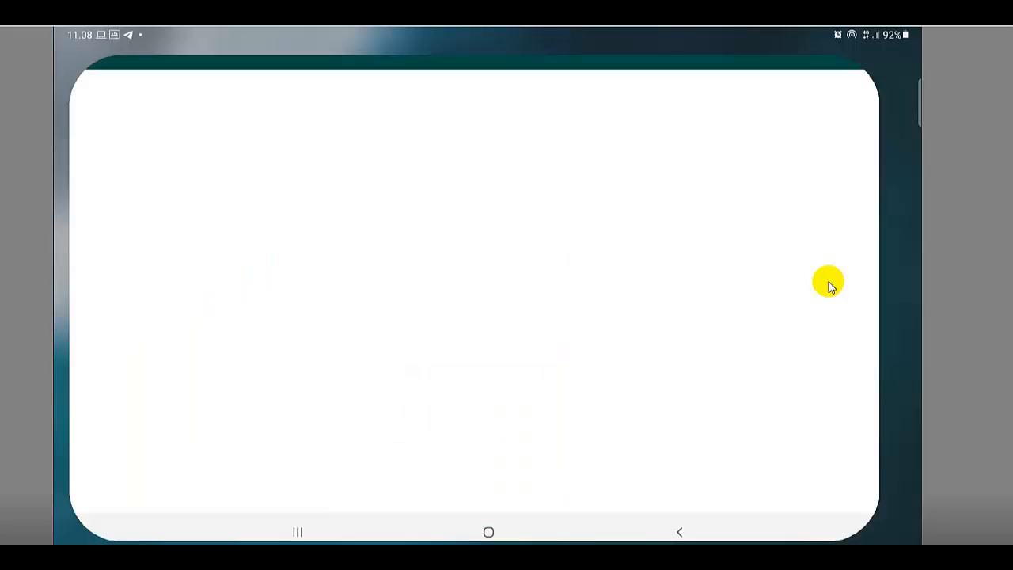
{"action": "scroll", "coordinate": [828, 282], "scroll_direction": "down", "scroll_amount": 12}
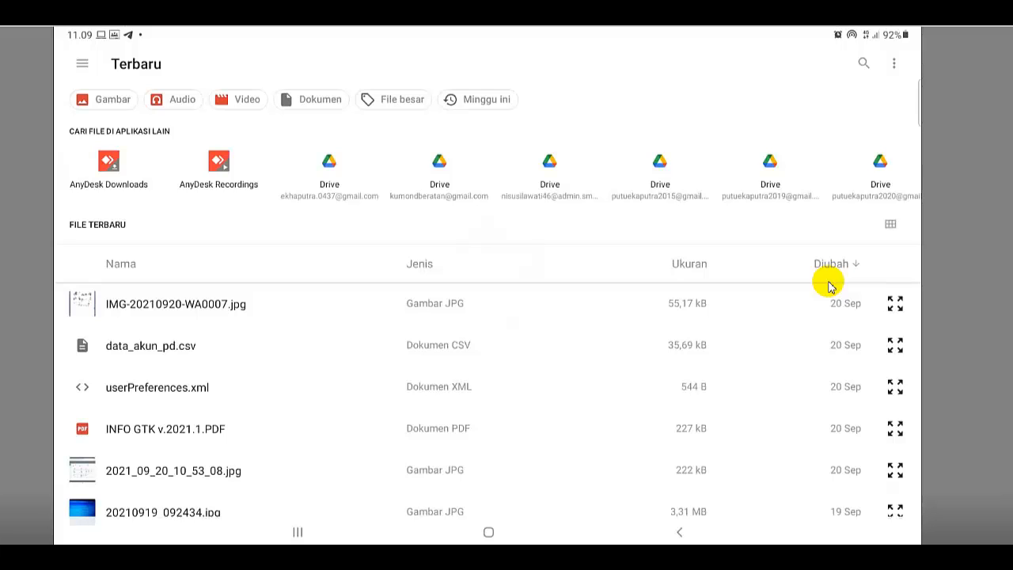
{"action": "scroll", "coordinate": [829, 286], "scroll_direction": "down", "scroll_amount": 5}
{"action": "scroll", "coordinate": [829, 287], "scroll_direction": "down", "scroll_amount": 4}
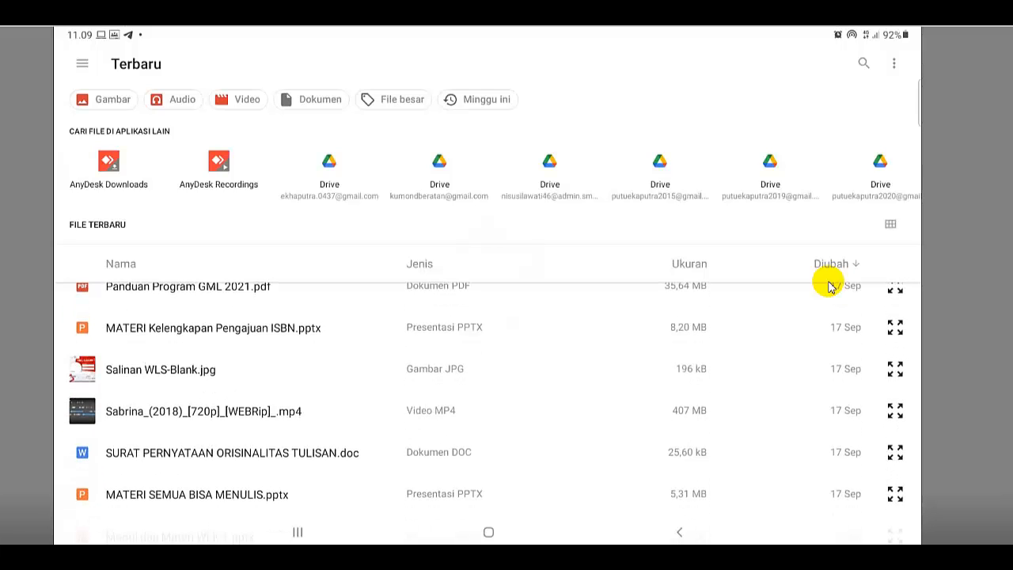
{"action": "scroll", "coordinate": [829, 287], "scroll_direction": "up", "scroll_amount": 10}
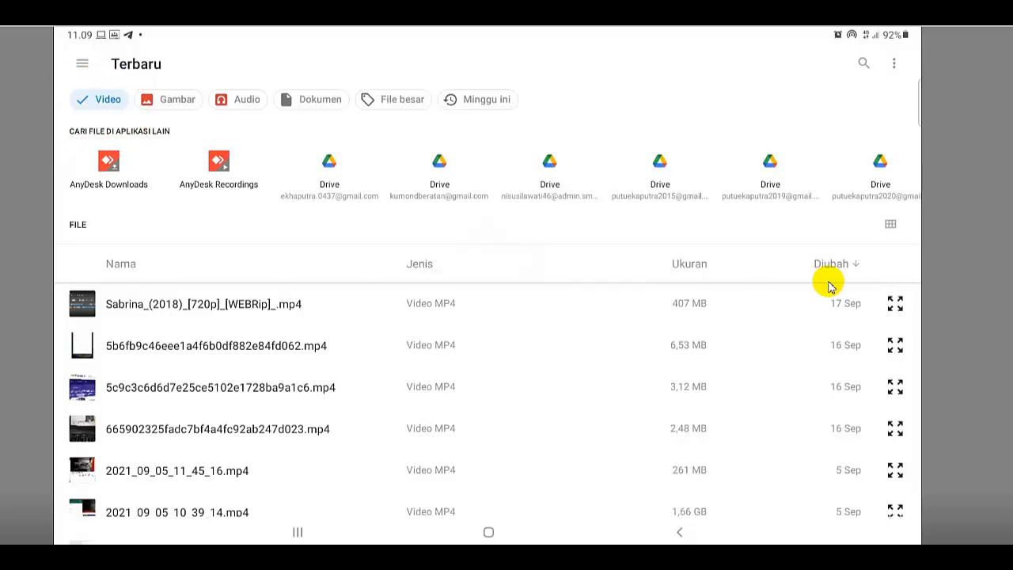
{"action": "scroll", "coordinate": [829, 287], "scroll_direction": "down", "scroll_amount": 5}
{"action": "scroll", "coordinate": [828, 287], "scroll_direction": "down", "scroll_amount": 5}
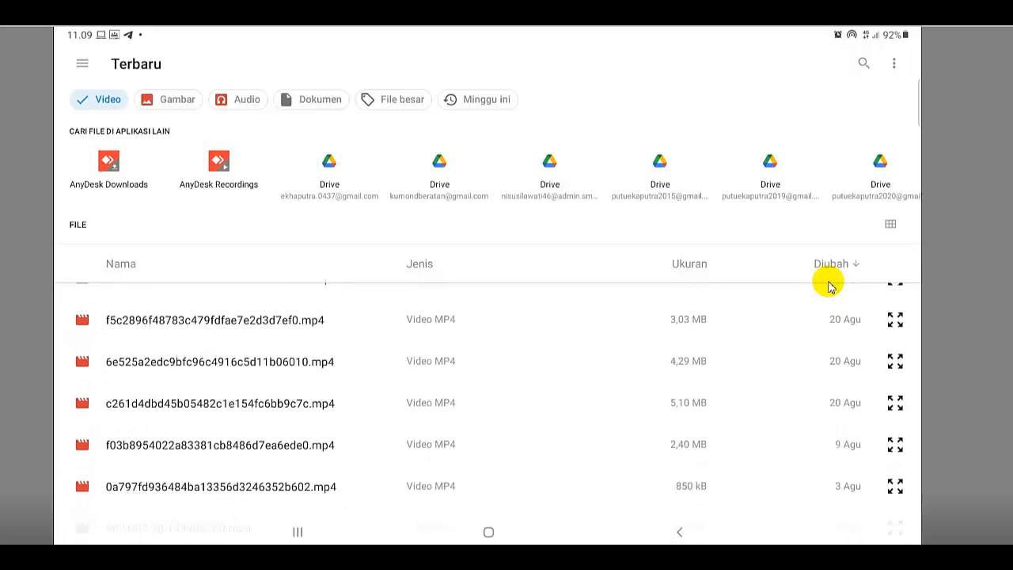
{"action": "scroll", "coordinate": [829, 286], "scroll_direction": "down", "scroll_amount": 5}
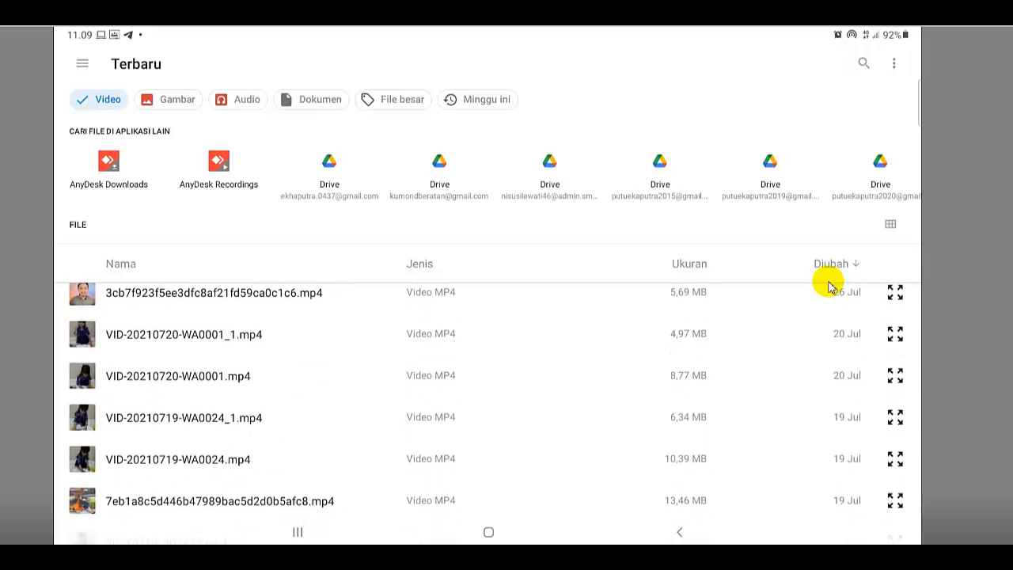
{"action": "scroll", "coordinate": [829, 287], "scroll_direction": "down", "scroll_amount": 2}
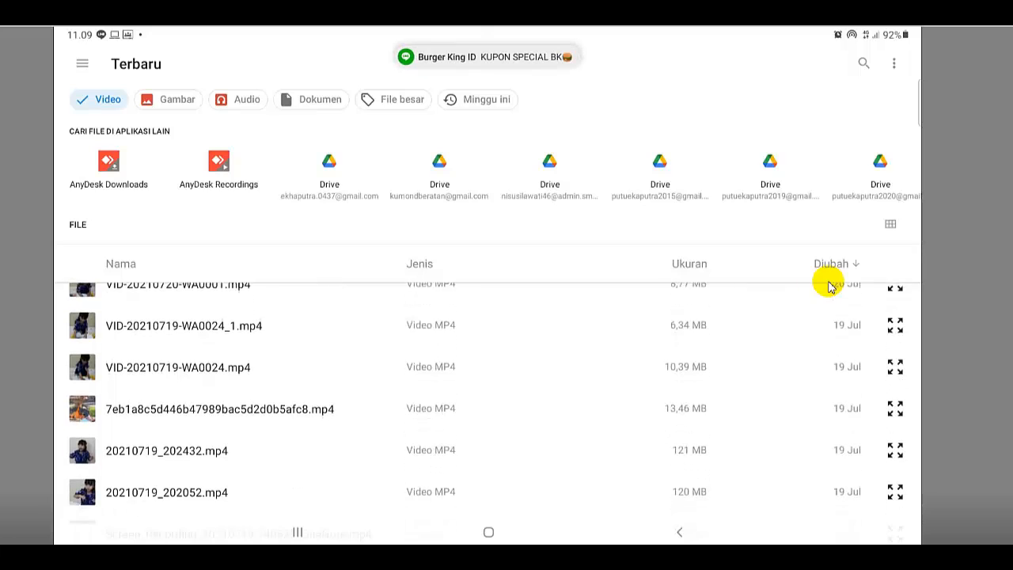
{"action": "scroll", "coordinate": [829, 286], "scroll_direction": "up", "scroll_amount": 5}
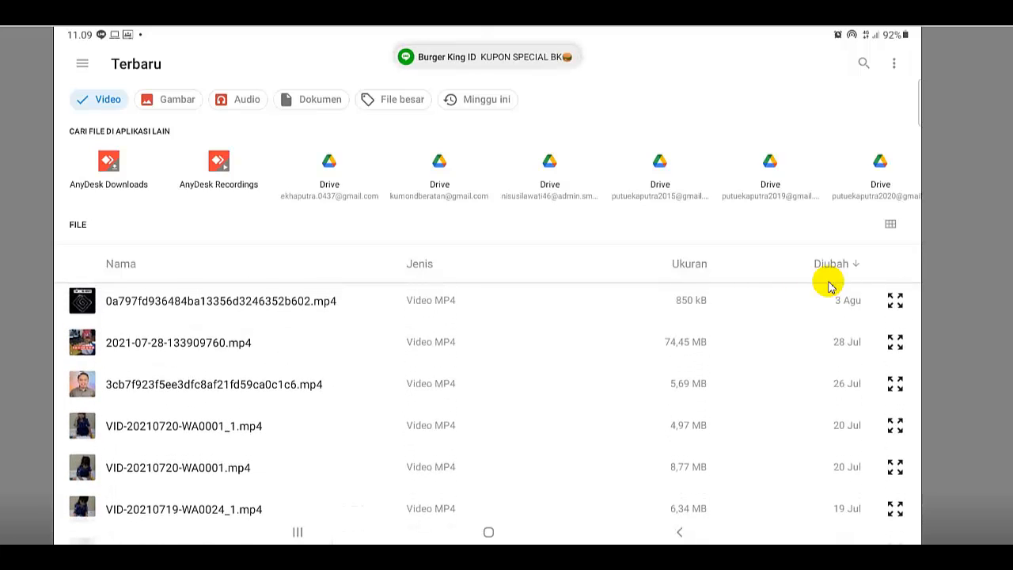
{"action": "scroll", "coordinate": [828, 287], "scroll_direction": "down", "scroll_amount": 3}
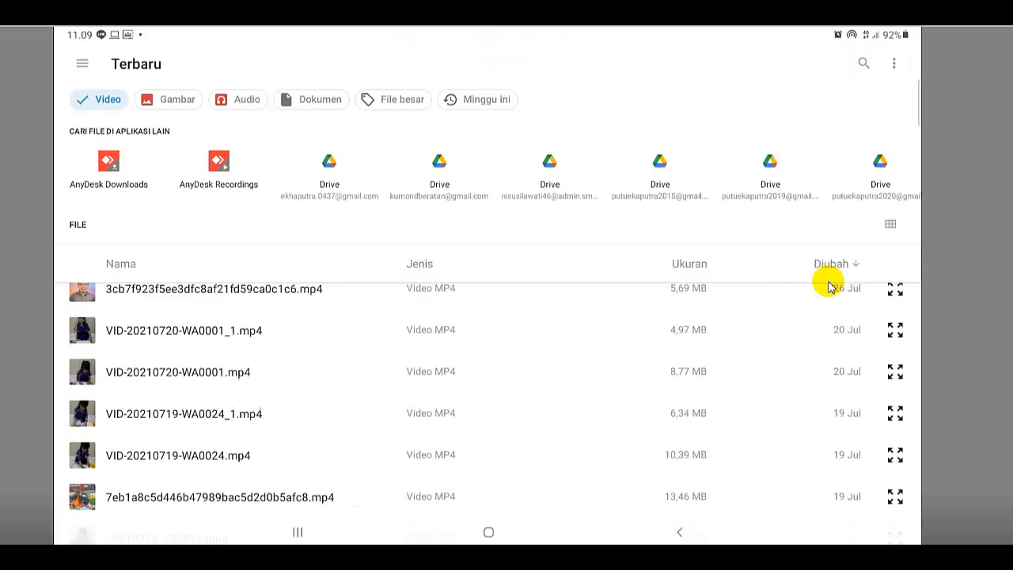
{"action": "scroll", "coordinate": [828, 287], "scroll_direction": "up", "scroll_amount": 1}
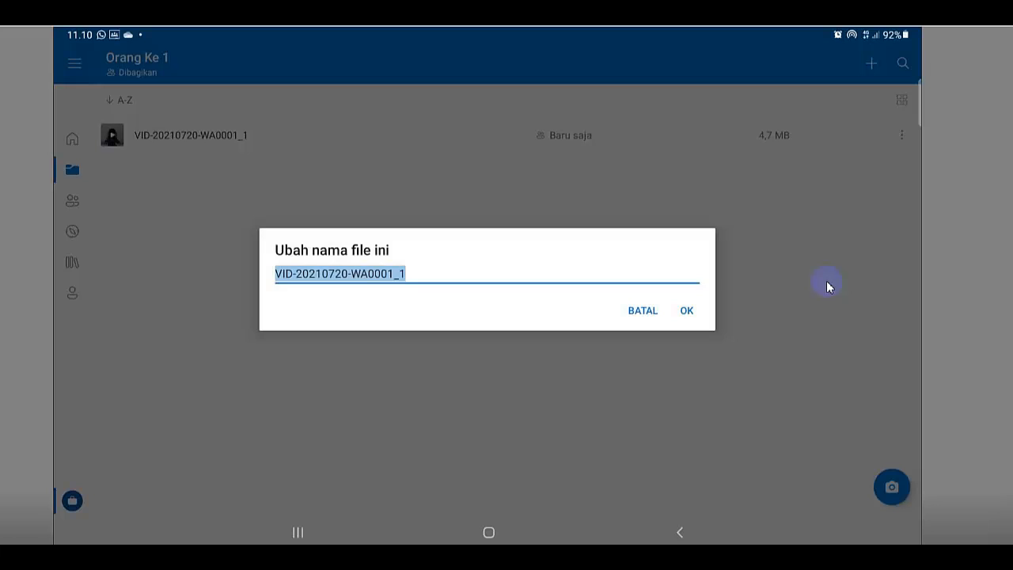
Rename the uploaded video in Orang Ke 1 as "22. Tugas Video Belajar".
{"action": "type", "text": "22"}
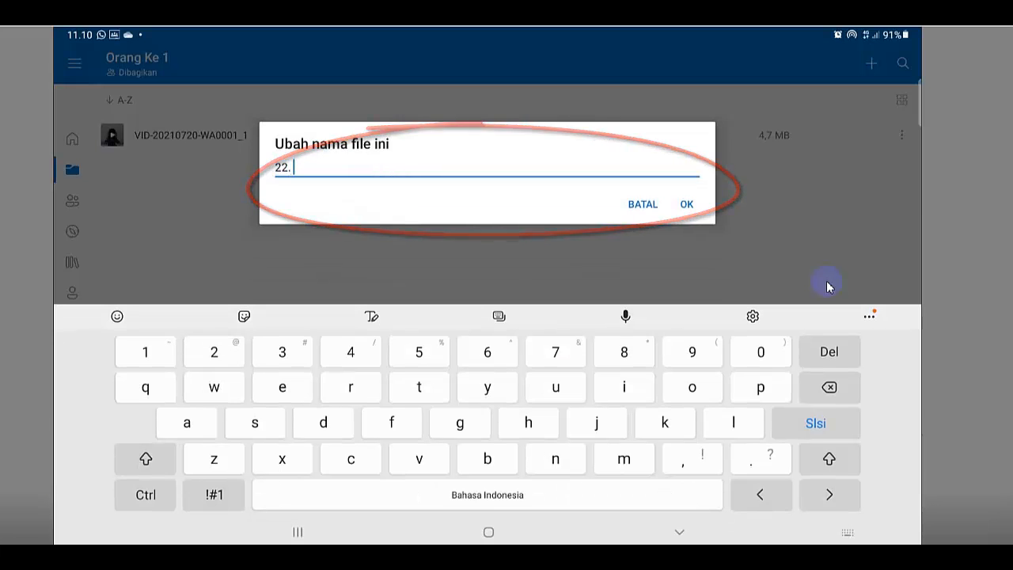
{"action": "type", "text": ". "}
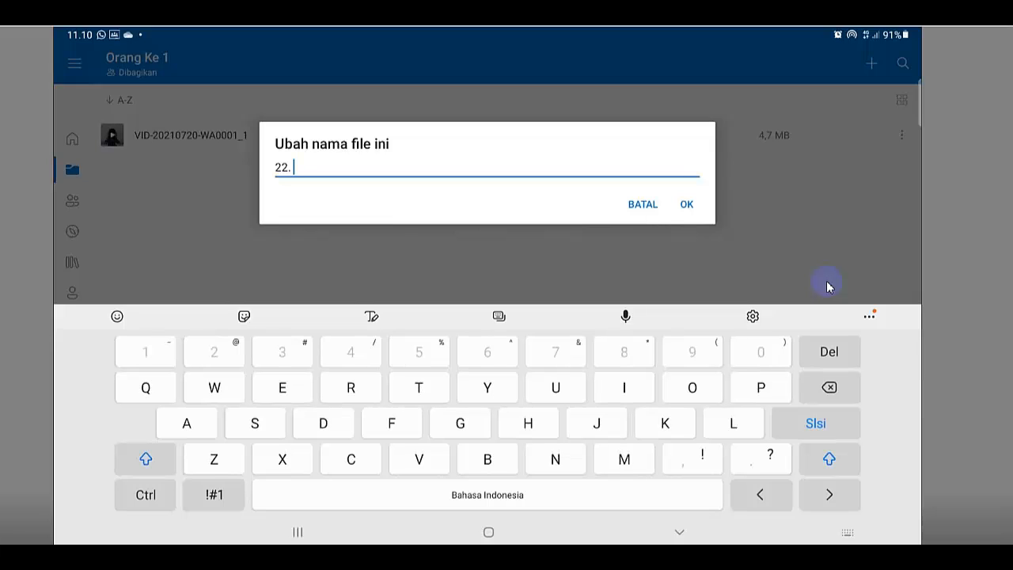
{"action": "type", "text": "Tugas"}
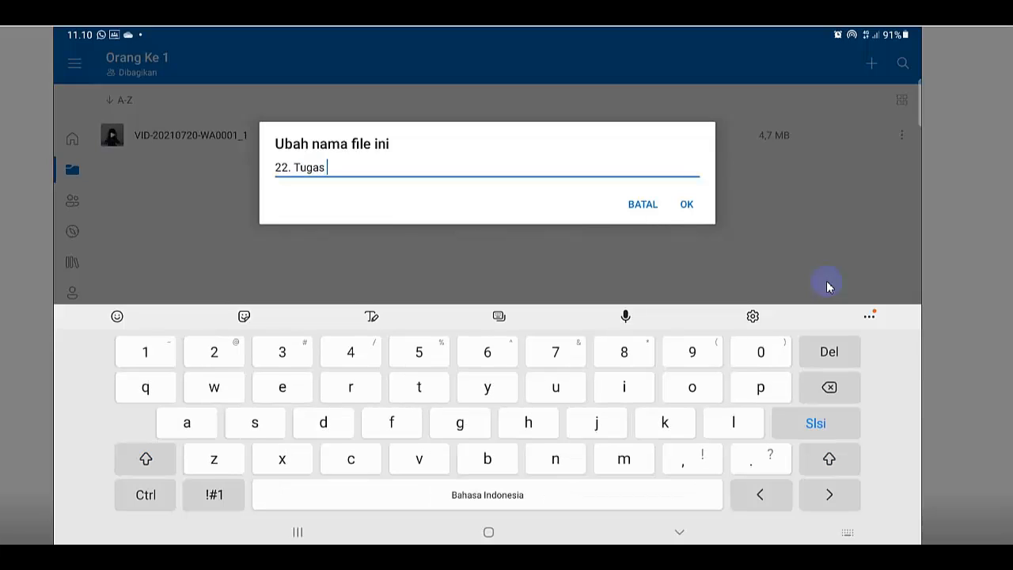
{"action": "type", "text": " Video Belajar"}
{"action": "key", "text": "Return"}
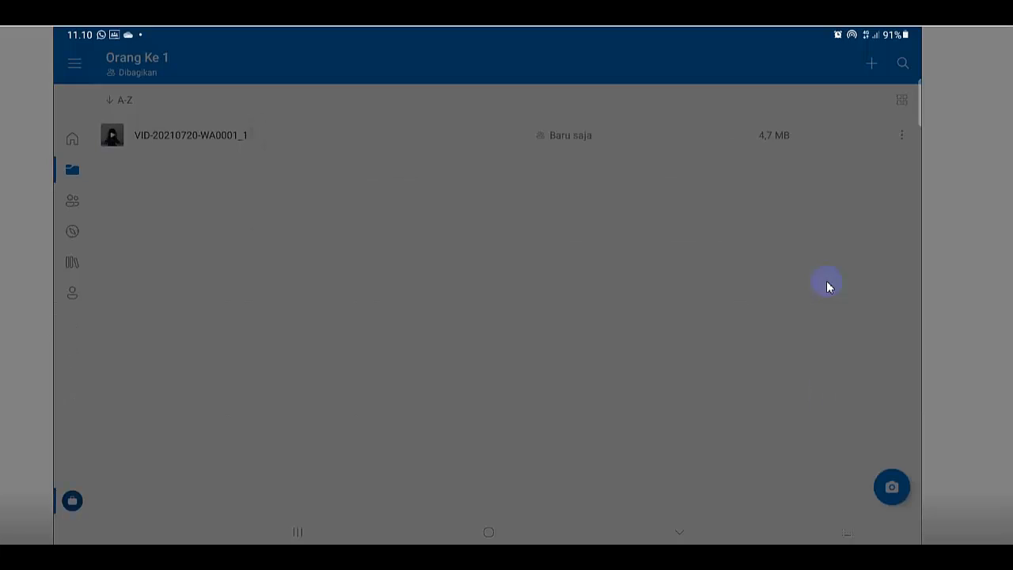